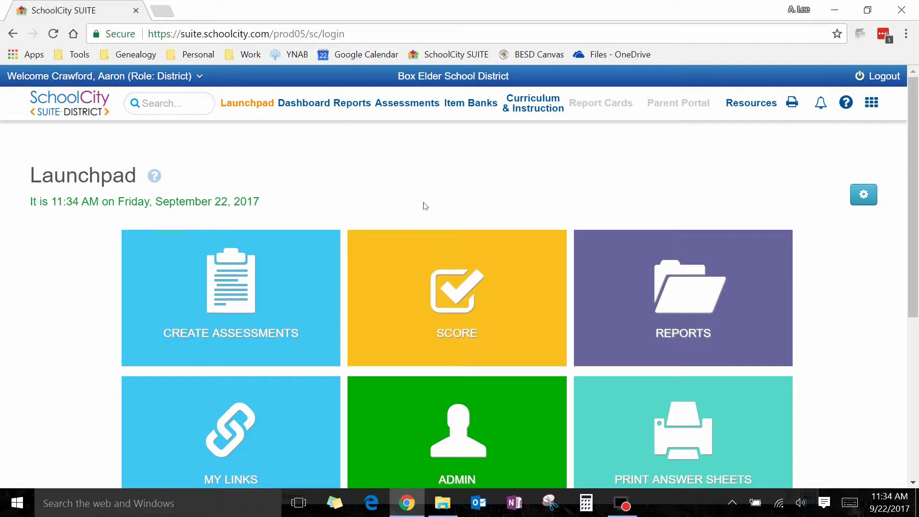
- Go from the Launchpad to the Reports area to reach the Report Manager
click(353, 103)
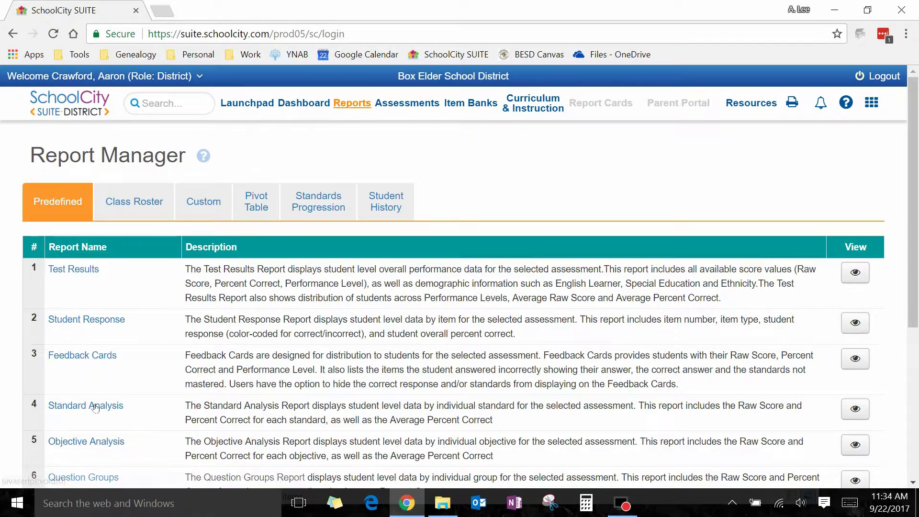
- Load the Test Results report and review its Performance Level Summary, showing 61.7% average correct
click(856, 274)
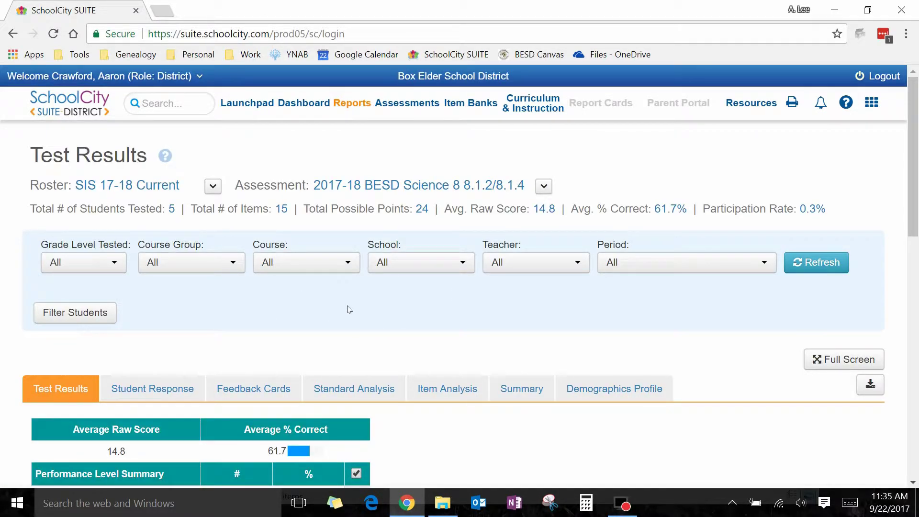
scroll(352, 309, down, 3)
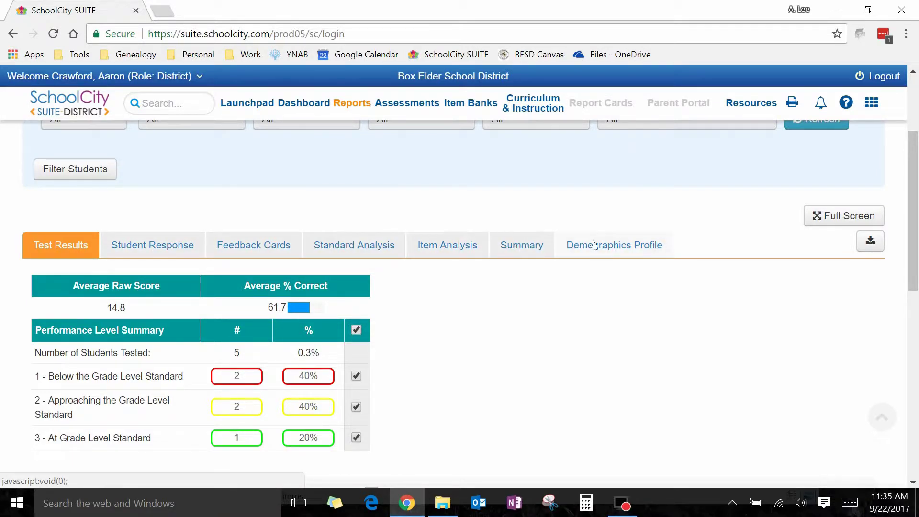
scroll(430, 270, up, 3)
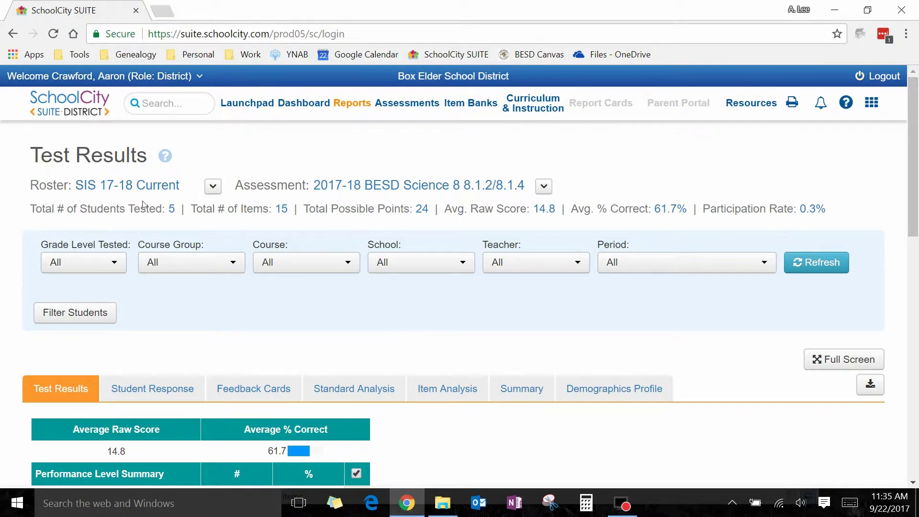
- Browse the Year and Roster lists, keeping 2017-2018 and SIS 17-18 Current
click(212, 187)
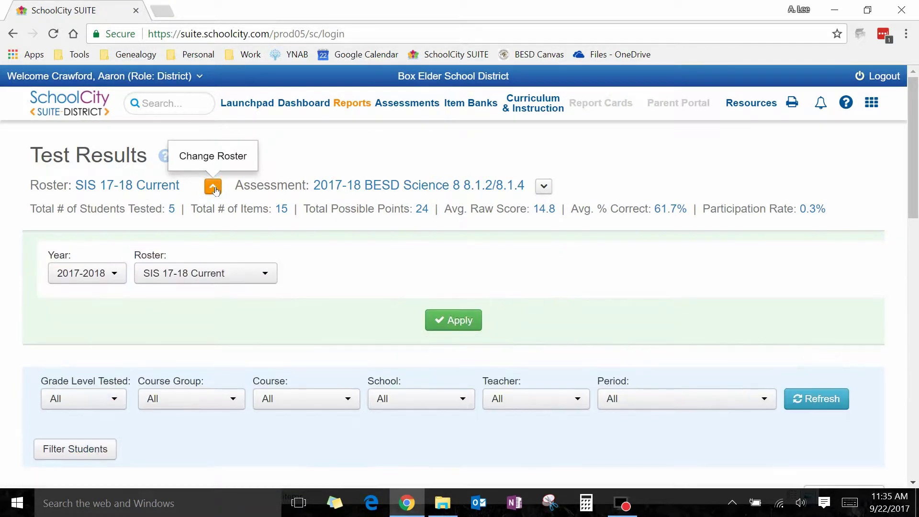
click(120, 273)
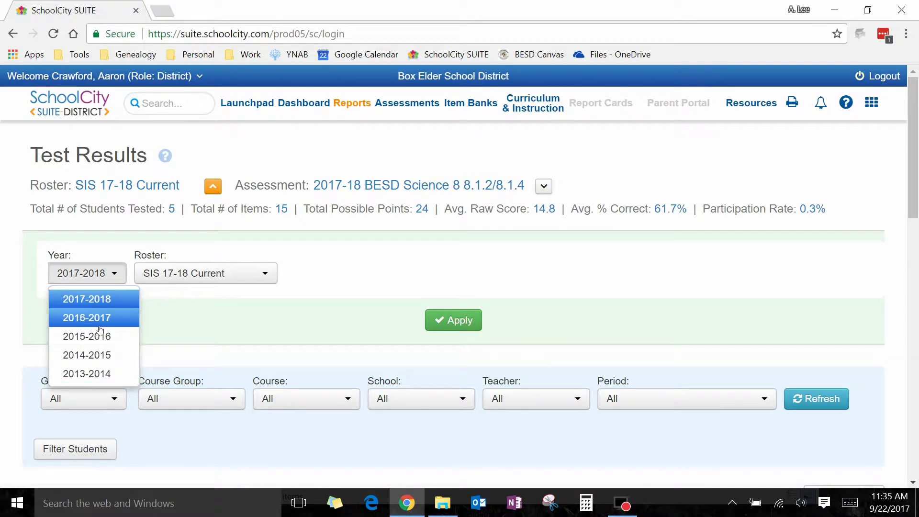
click(115, 271)
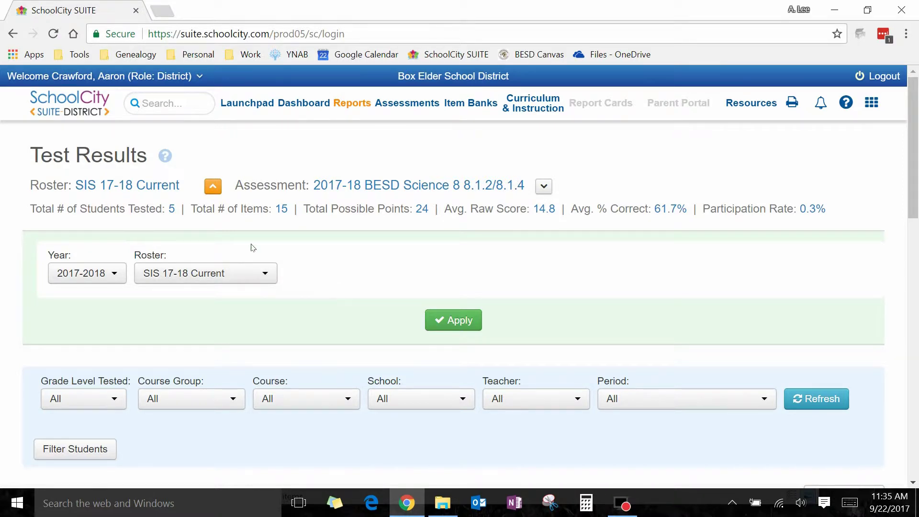
click(270, 277)
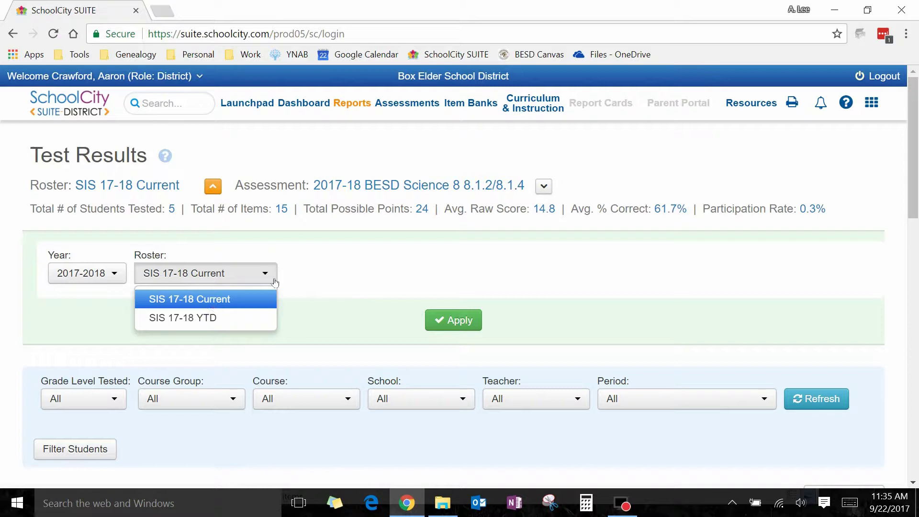
click(372, 262)
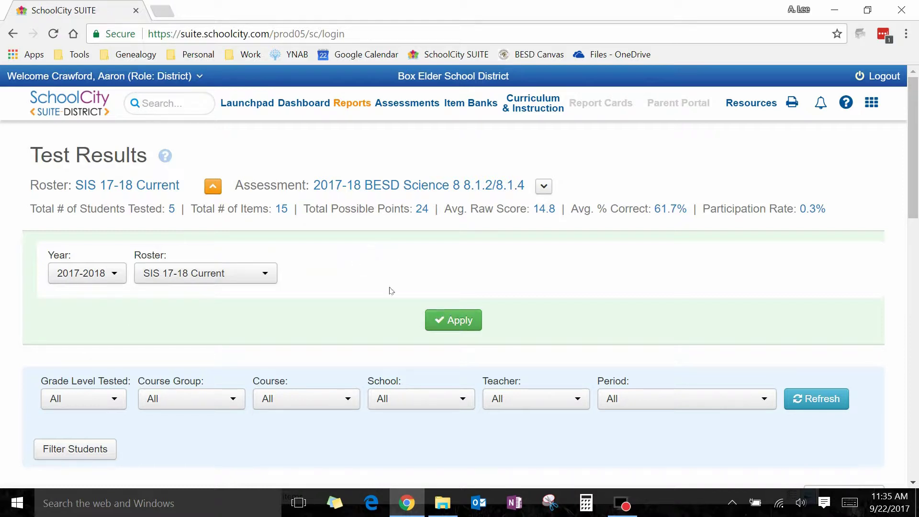
click(214, 188)
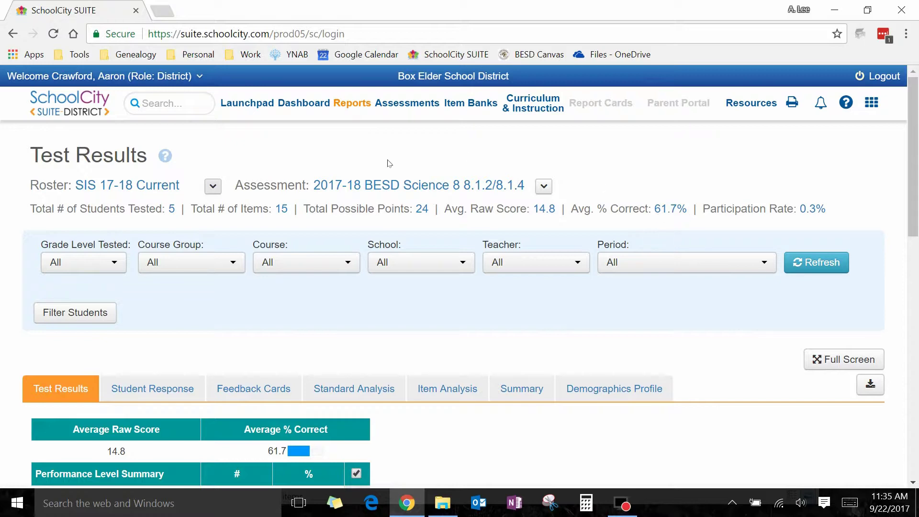
- Browse the assessment list and keep 2017-18 BESD Science 8 8.1.2/8.1.4 selected
click(544, 188)
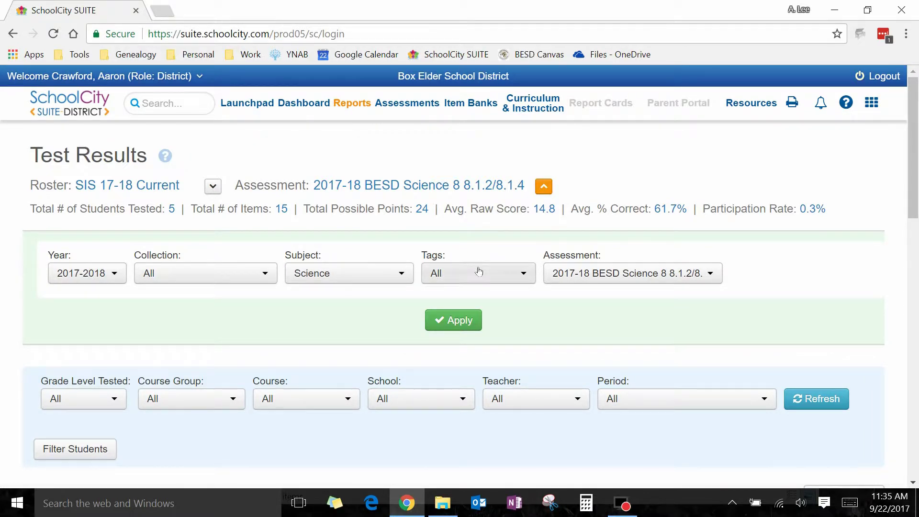
click(710, 272)
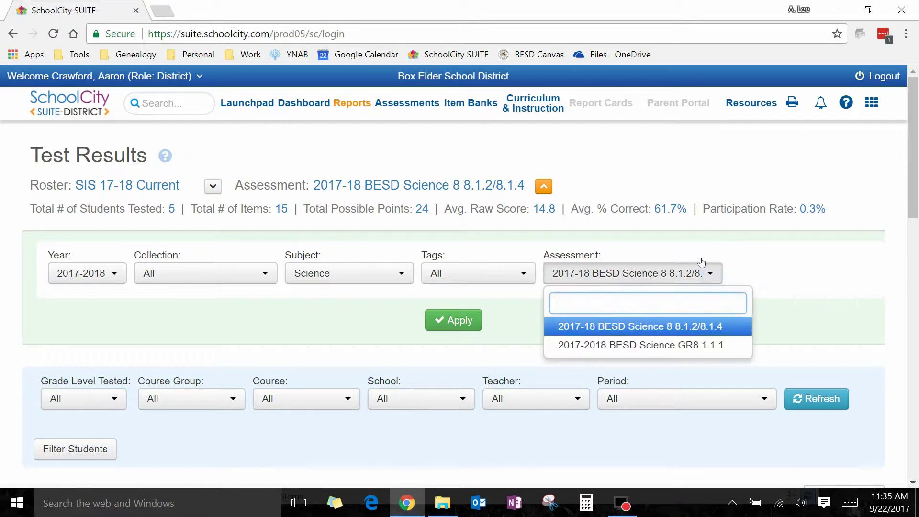
click(642, 326)
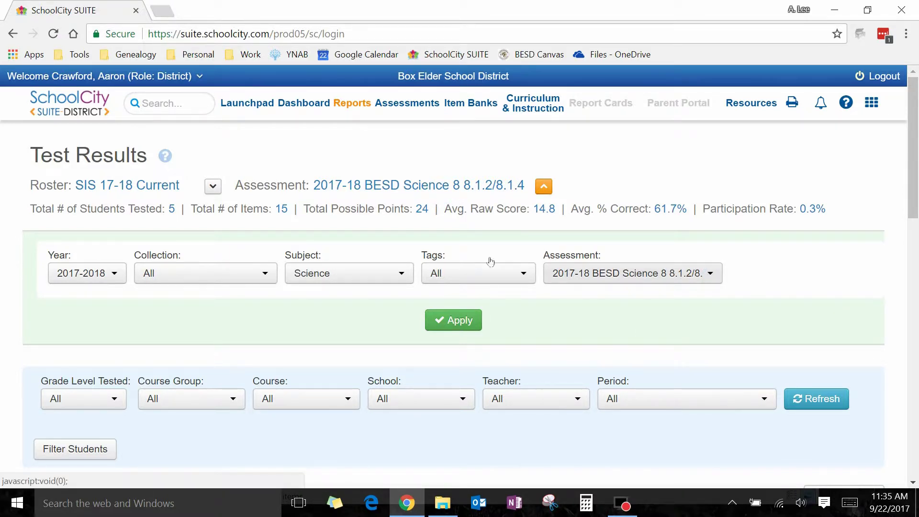
click(547, 187)
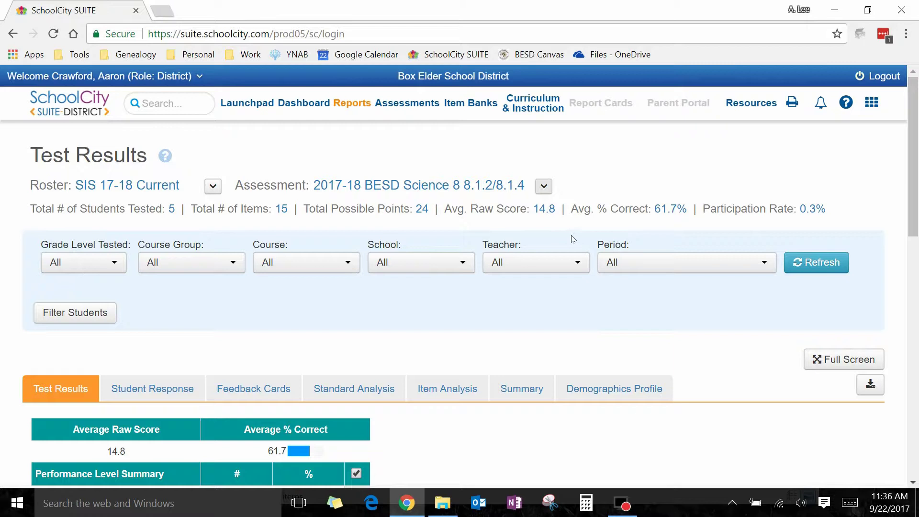
- Choose the test teacher in the Teacher filter
click(578, 267)
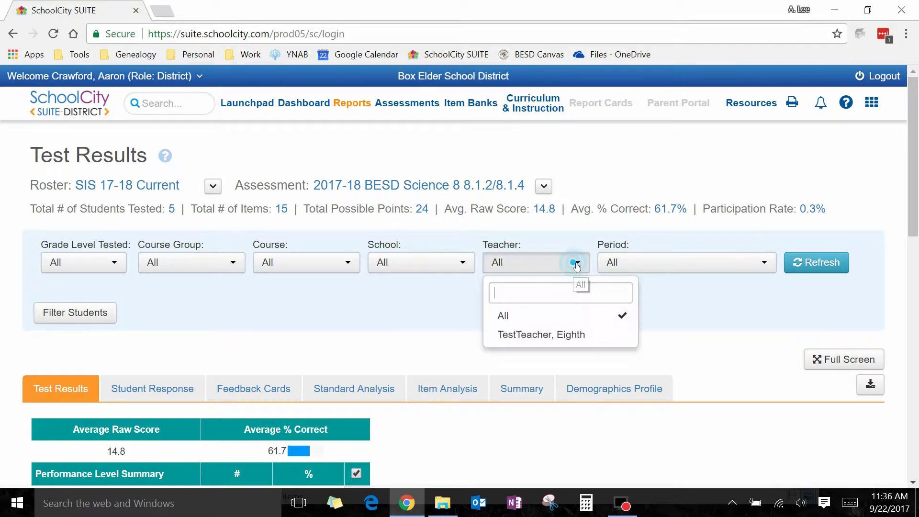
click(546, 334)
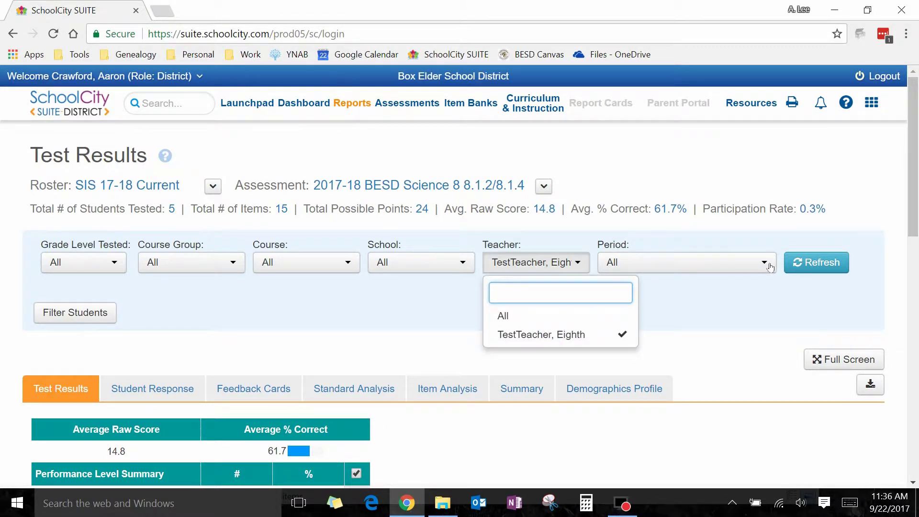
click(623, 271)
- Leave Period at All instead of Per 0, Sect 0, and refresh the report
click(624, 271)
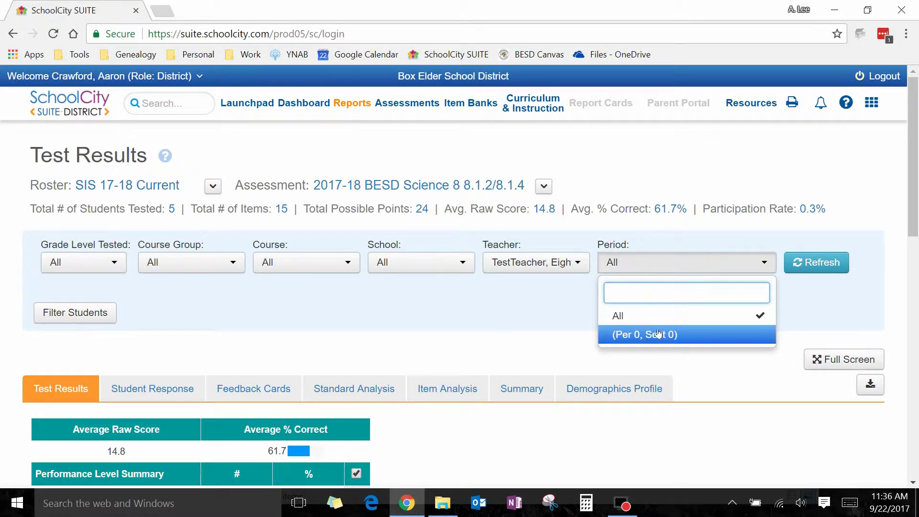
click(699, 335)
click(700, 325)
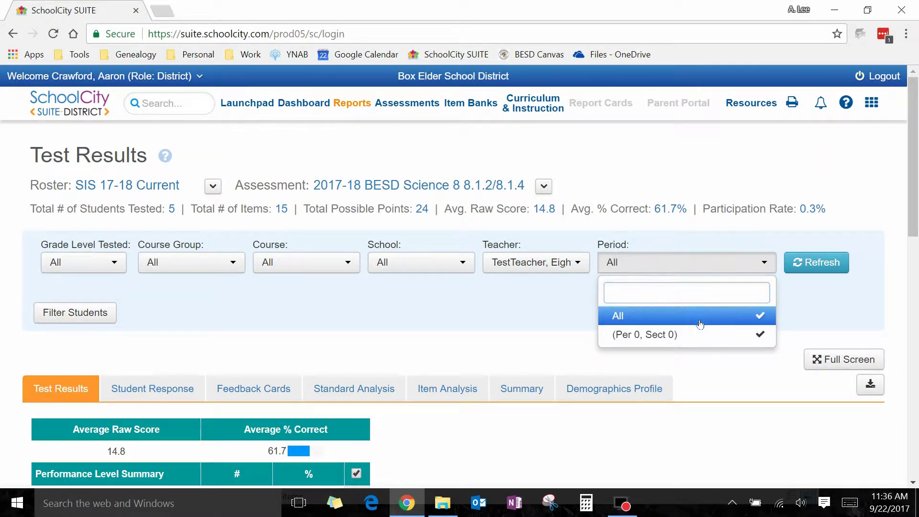
click(724, 335)
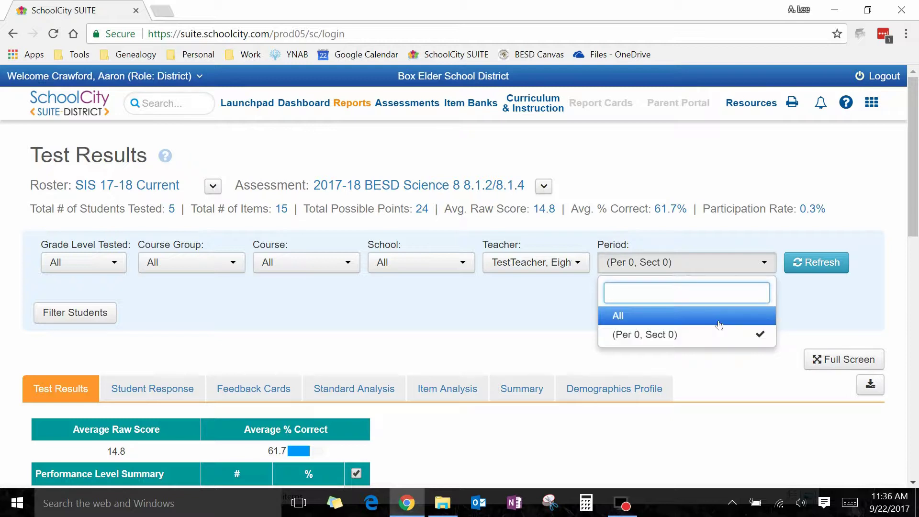
click(717, 320)
click(702, 335)
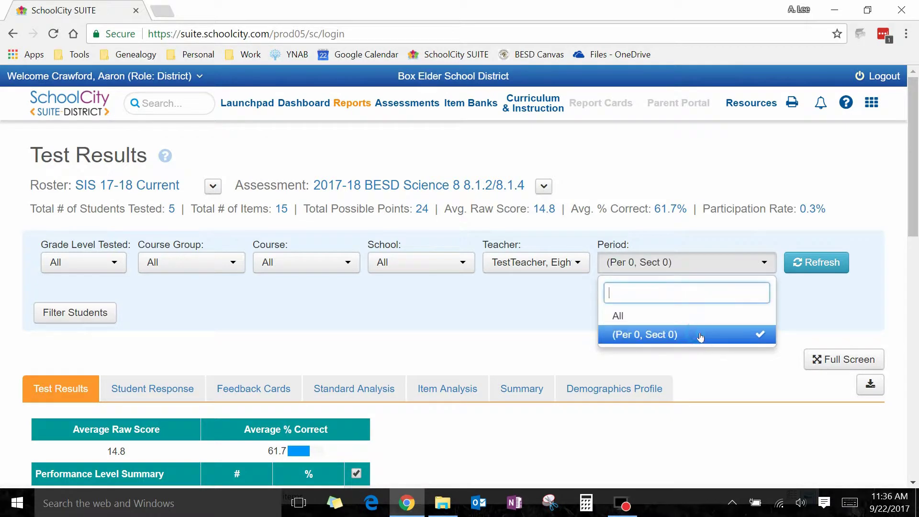
click(700, 316)
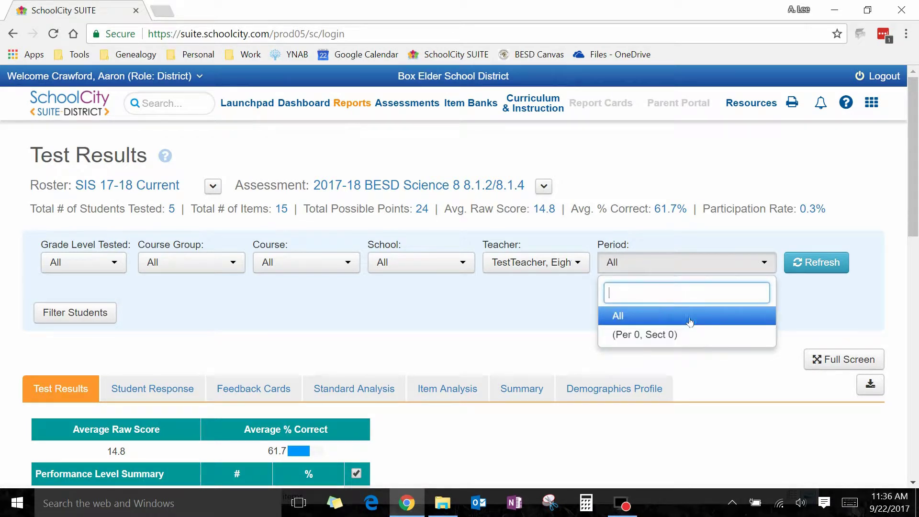
click(804, 257)
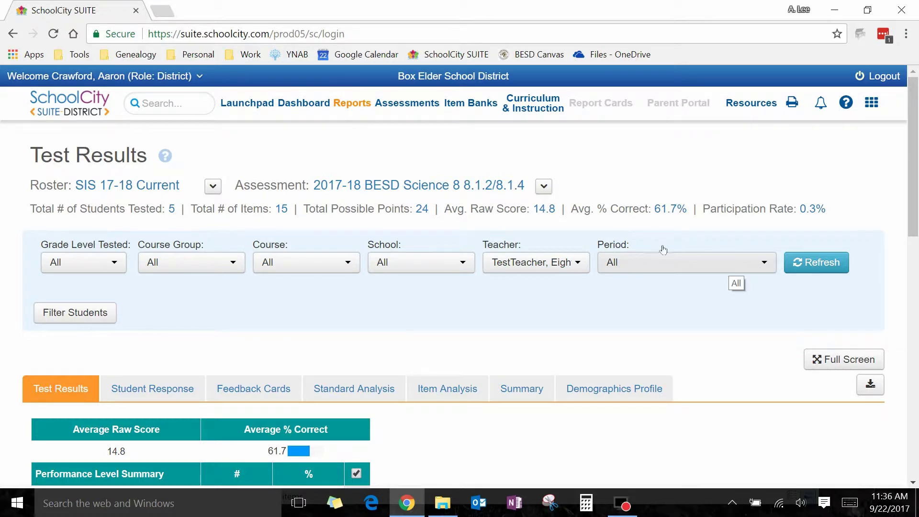
- Show Filter Students, add then remove Ztest strugglers, and leave Grade at All
scroll(459, 251, down, 2)
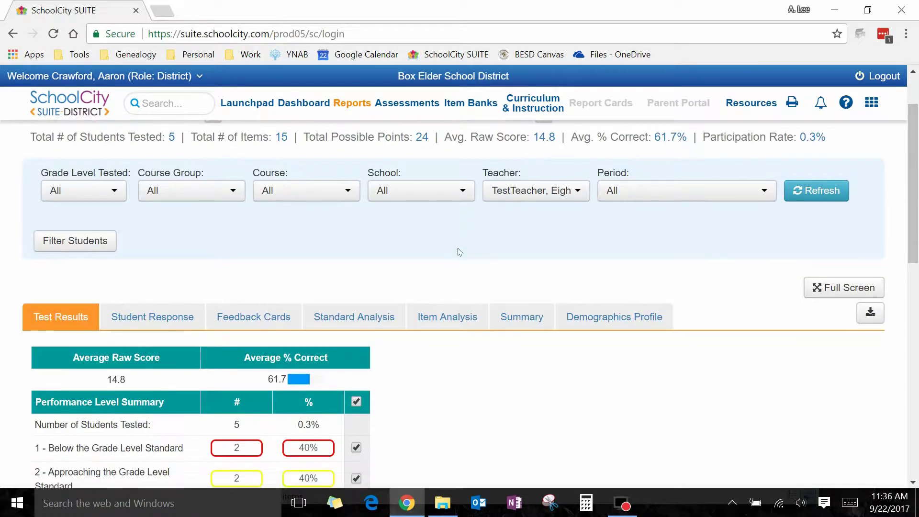
click(70, 243)
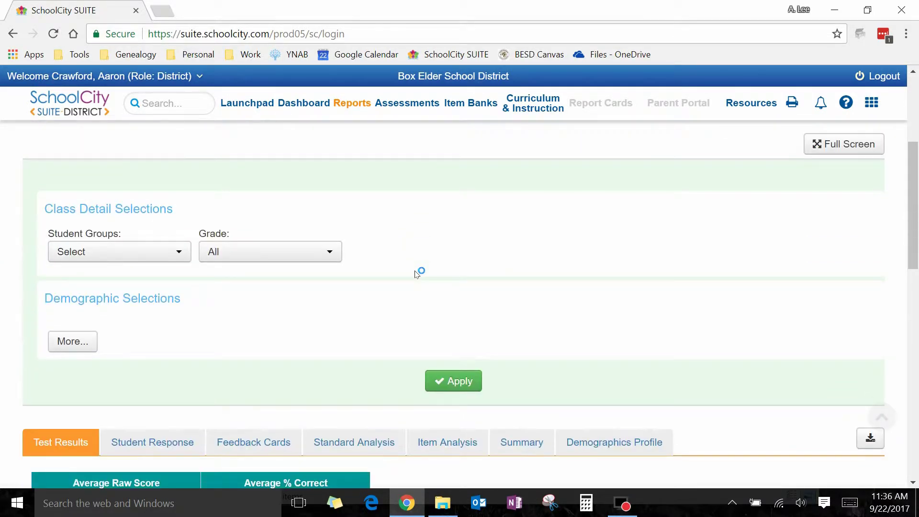
click(151, 262)
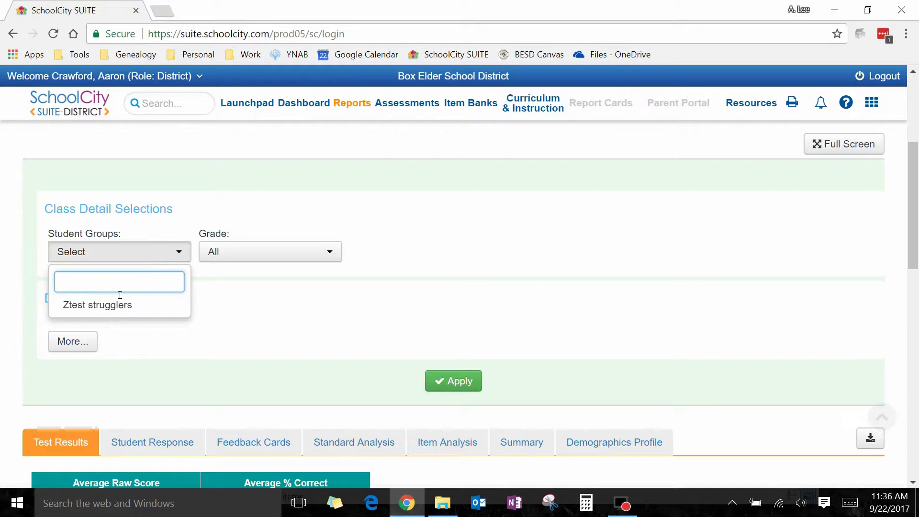
click(100, 306)
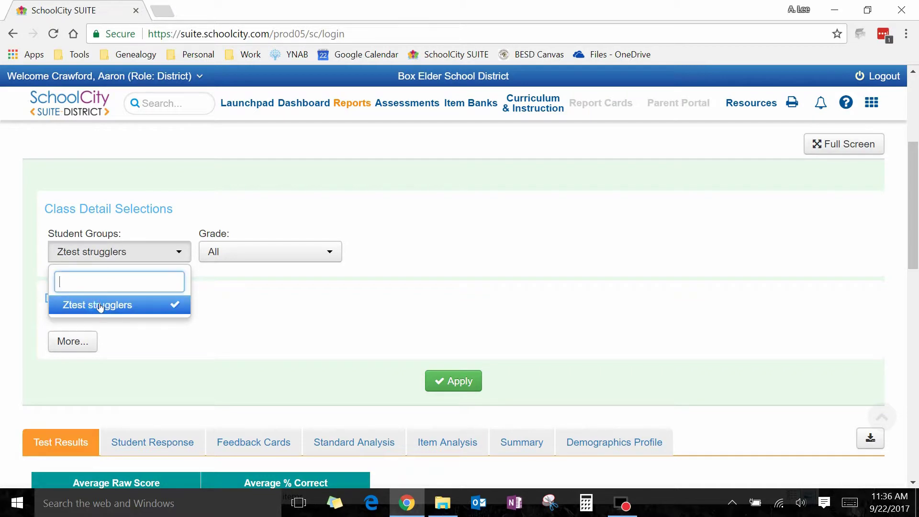
click(128, 307)
click(249, 305)
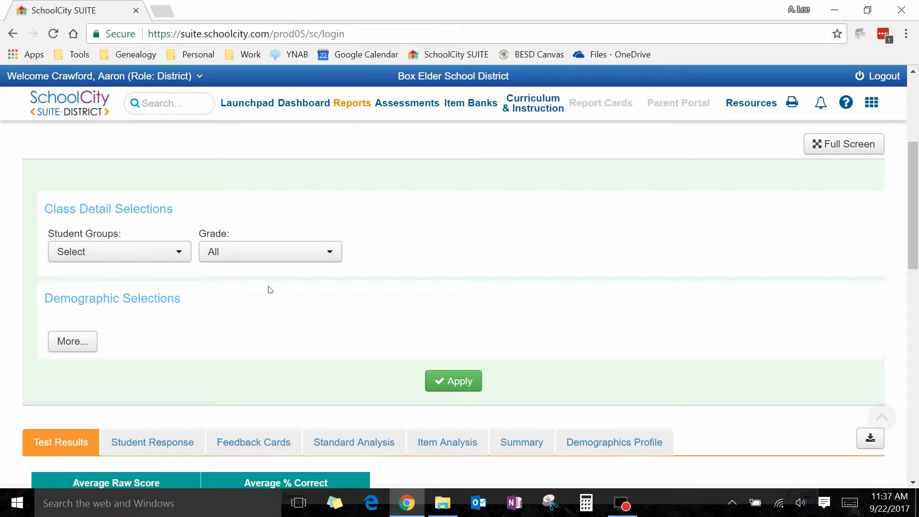
click(309, 243)
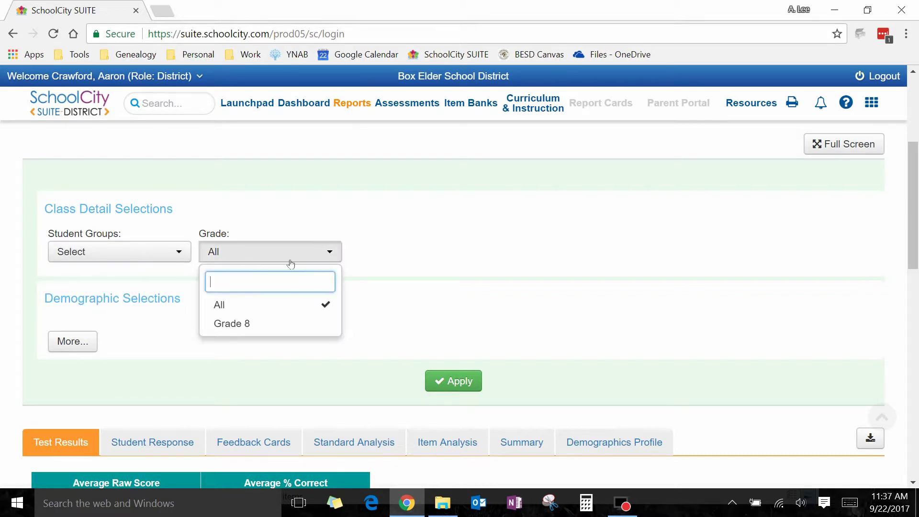
click(351, 218)
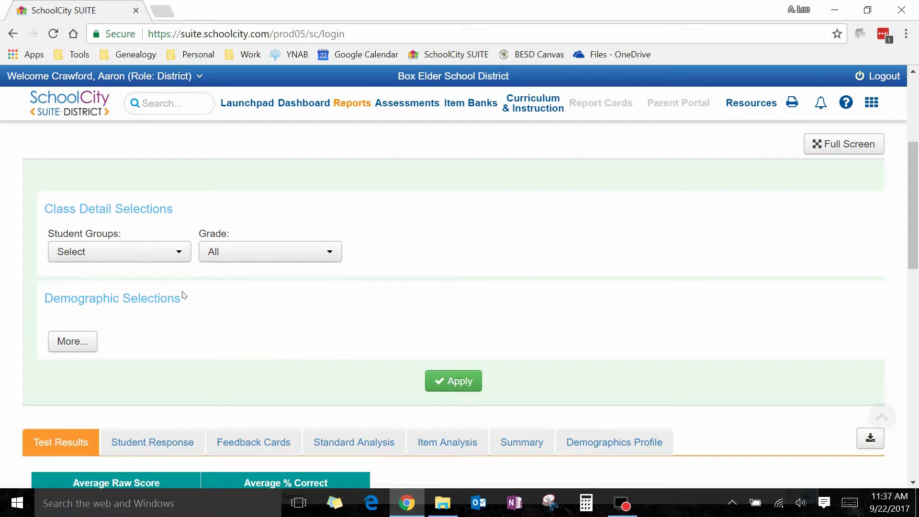
- Expand the extra demographic filters, browse Ethnicity options, and view Special Education choices
click(86, 340)
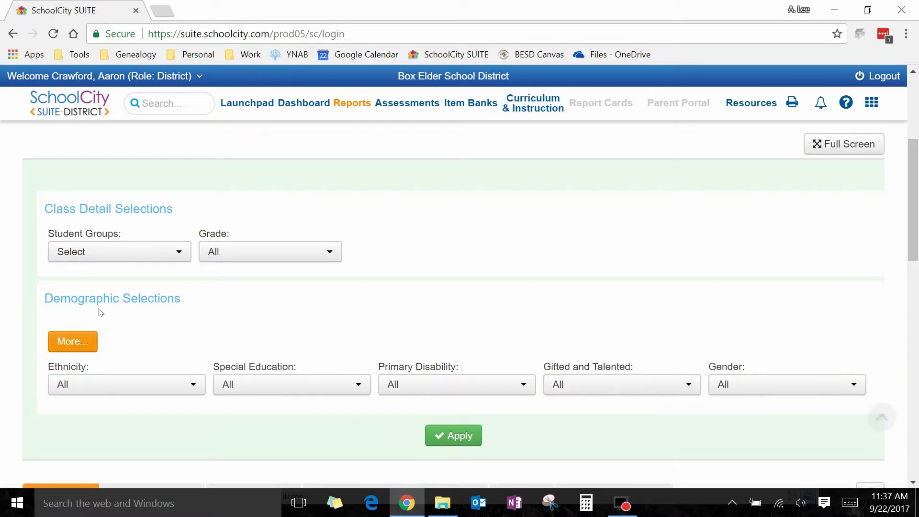
click(72, 341)
click(71, 342)
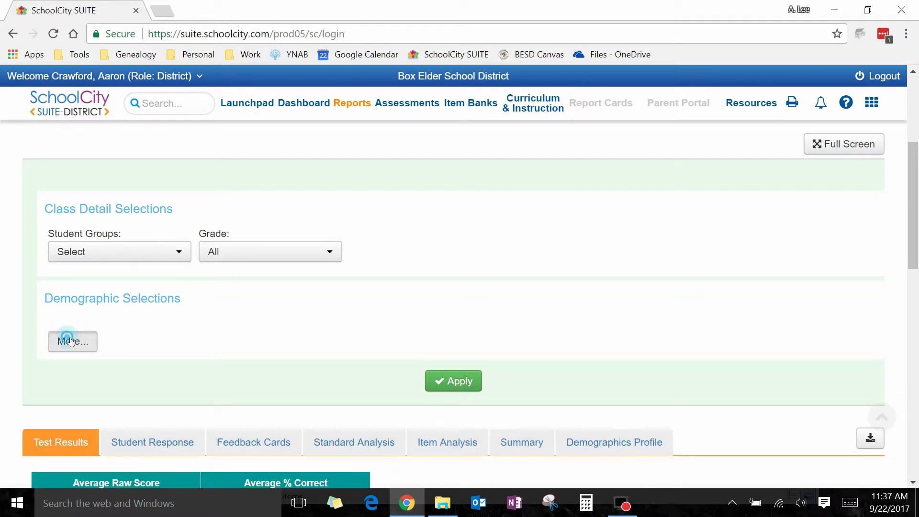
scroll(413, 221, down, 2)
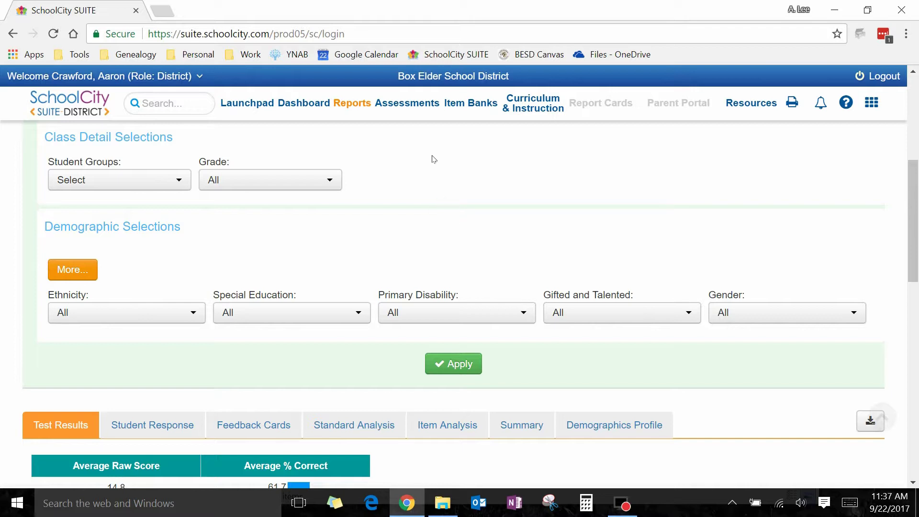
click(189, 311)
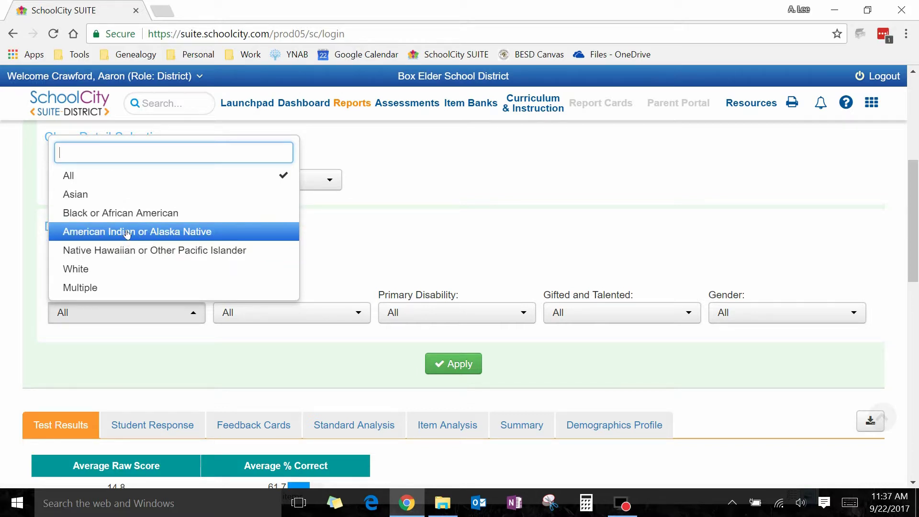
click(358, 223)
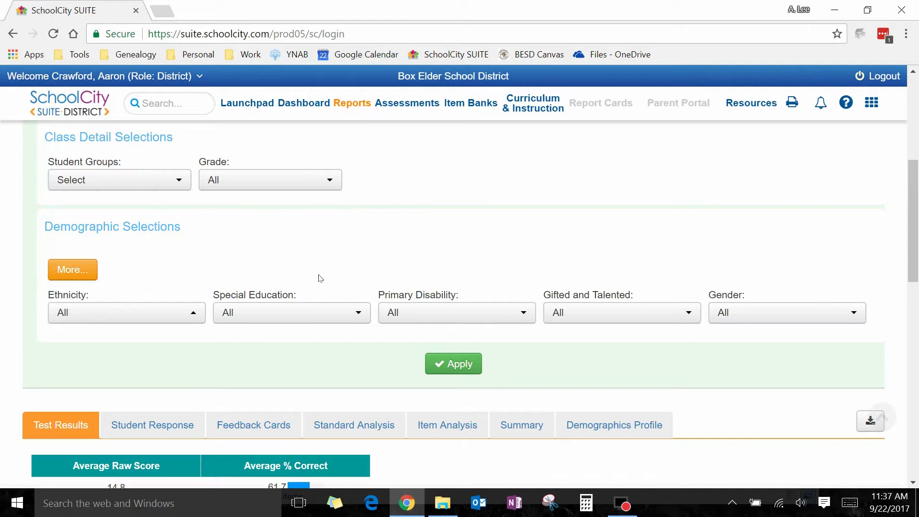
click(318, 314)
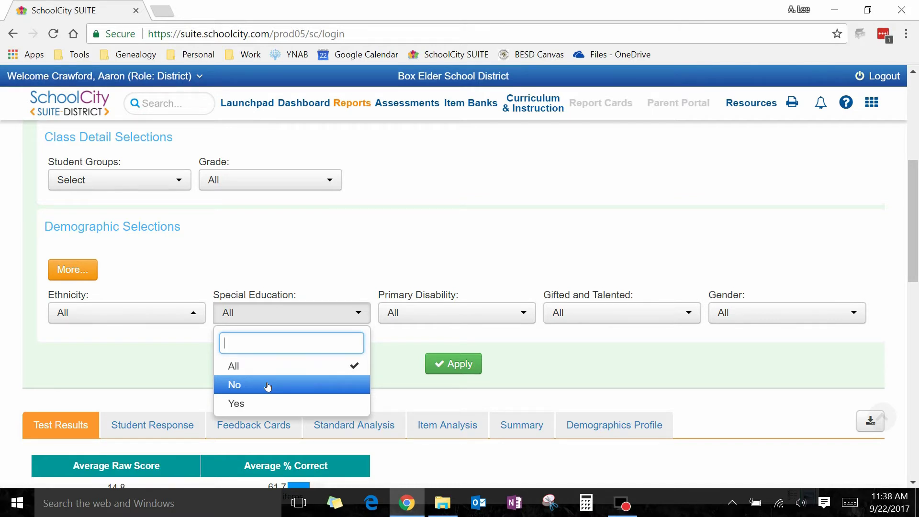
click(267, 386)
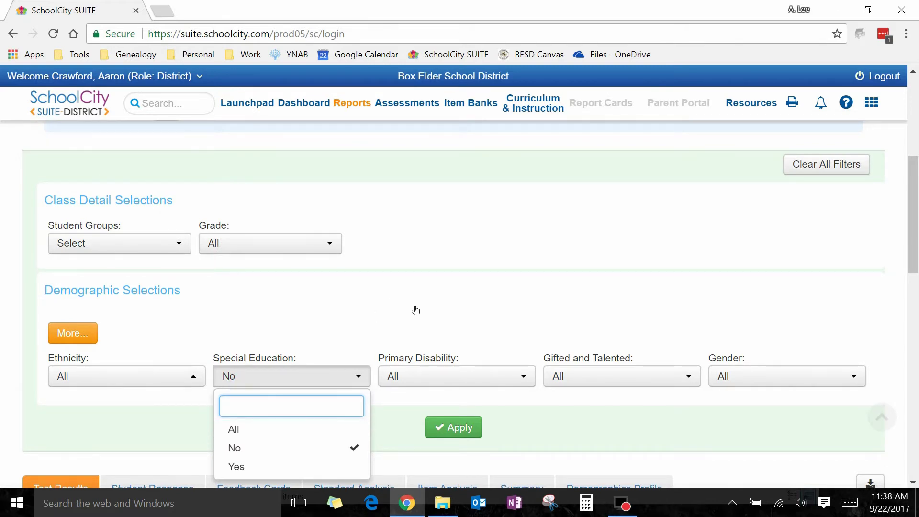
click(453, 427)
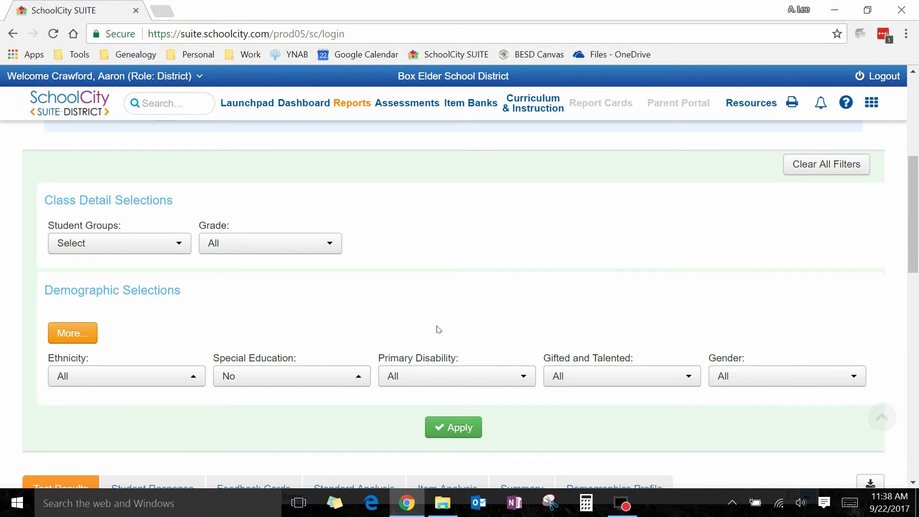
click(362, 378)
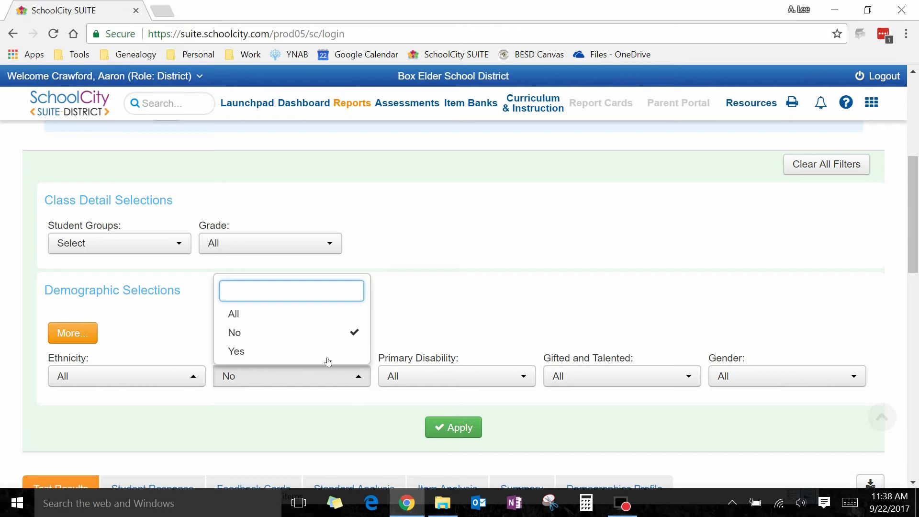
click(266, 315)
scroll(263, 312, down, 1)
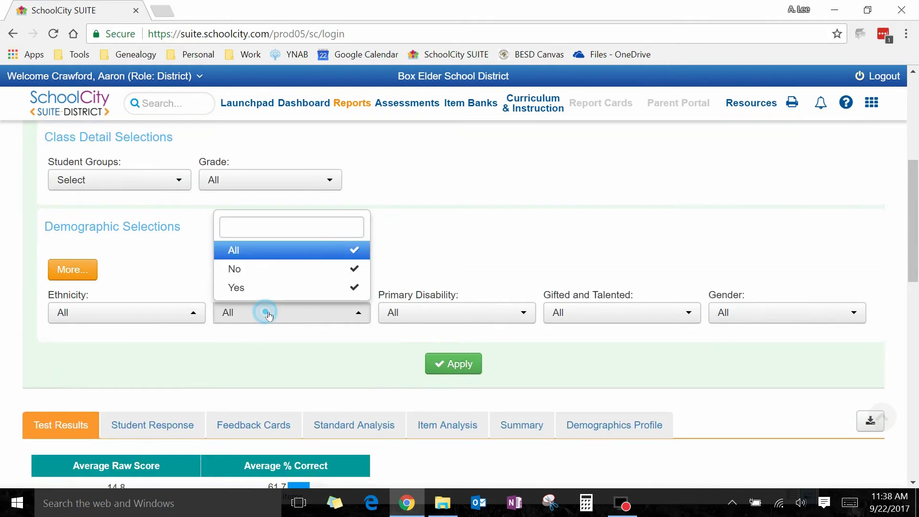
click(459, 364)
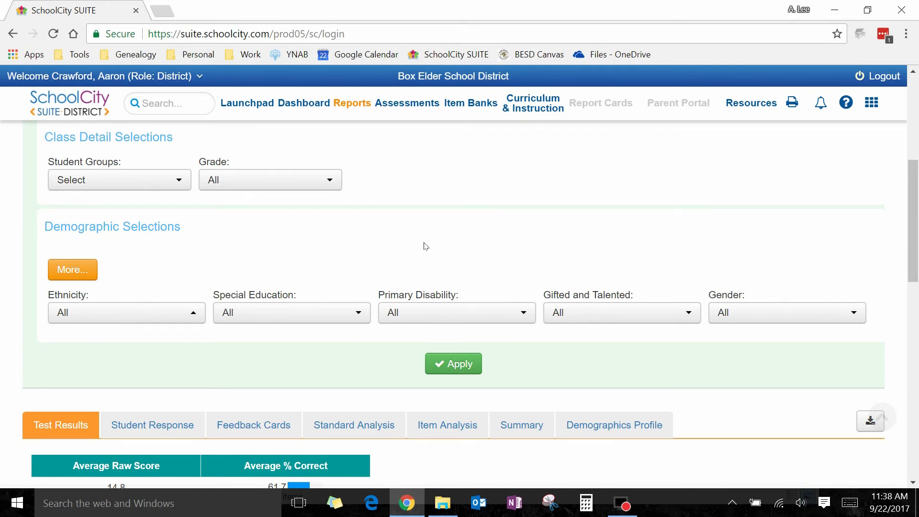
click(818, 312)
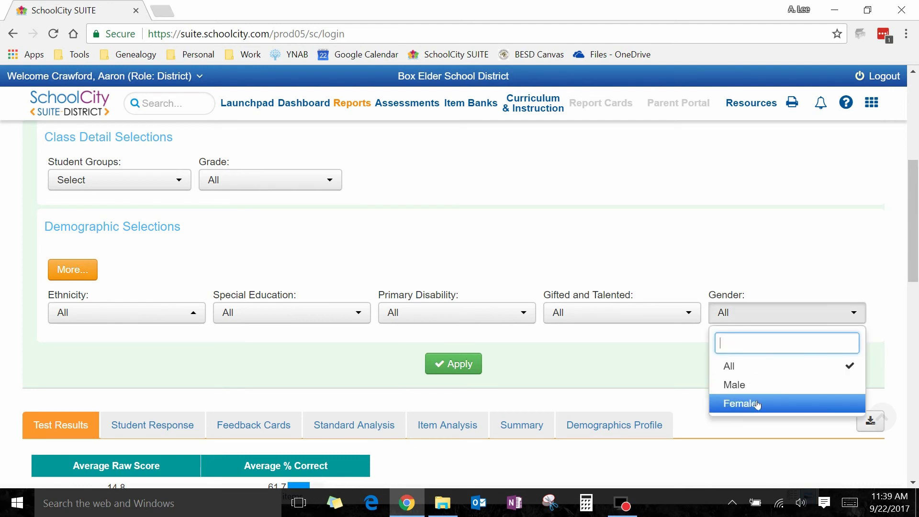
click(416, 222)
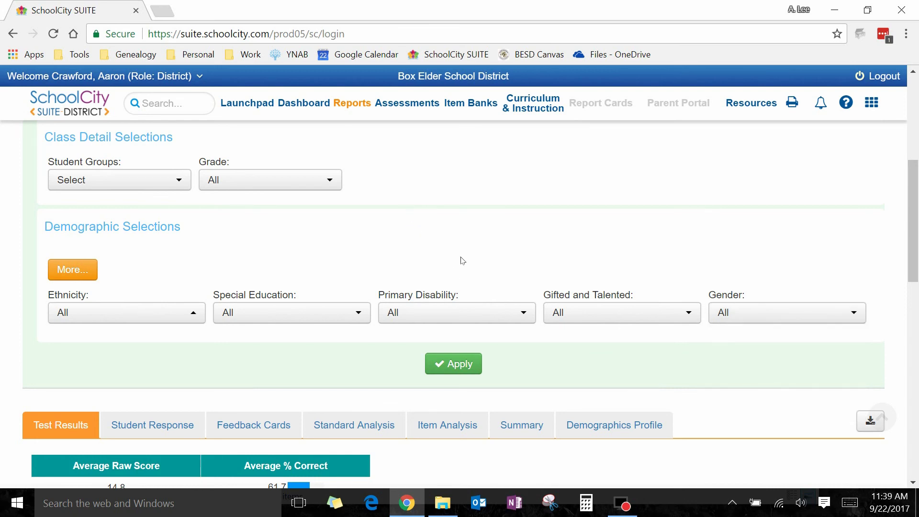